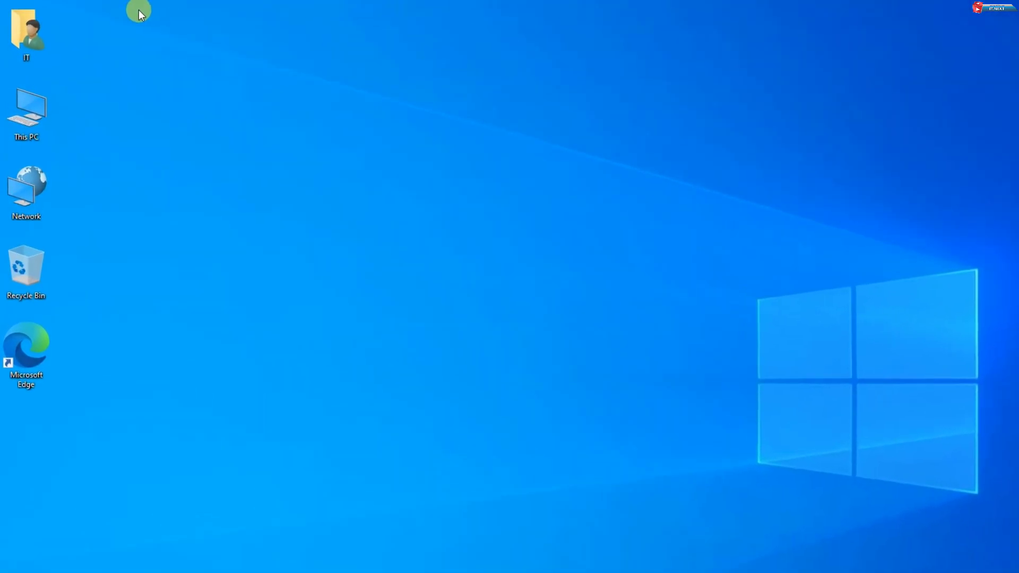
# Select all desktop icons, leaving only Recycle Bin and Microsoft Edge on the desktop.
pyautogui.moveTo(140, 12)
pyautogui.mouseDown()
pyautogui.moveTo(34, 422)
pyautogui.moveTo(2, 428)
pyautogui.mouseUp()
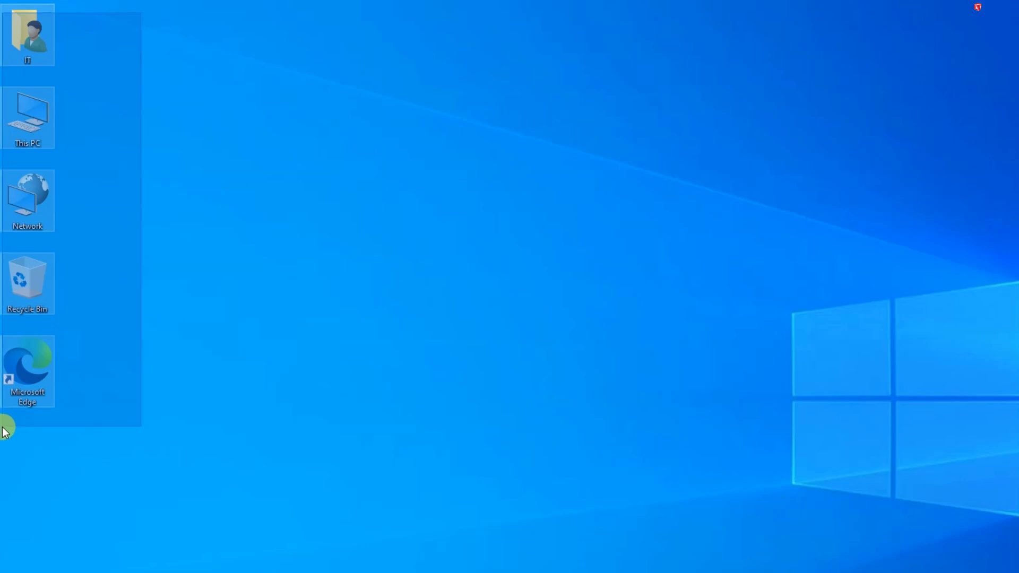
pyautogui.moveTo(2, 430); pyautogui.dragTo(4, 428)
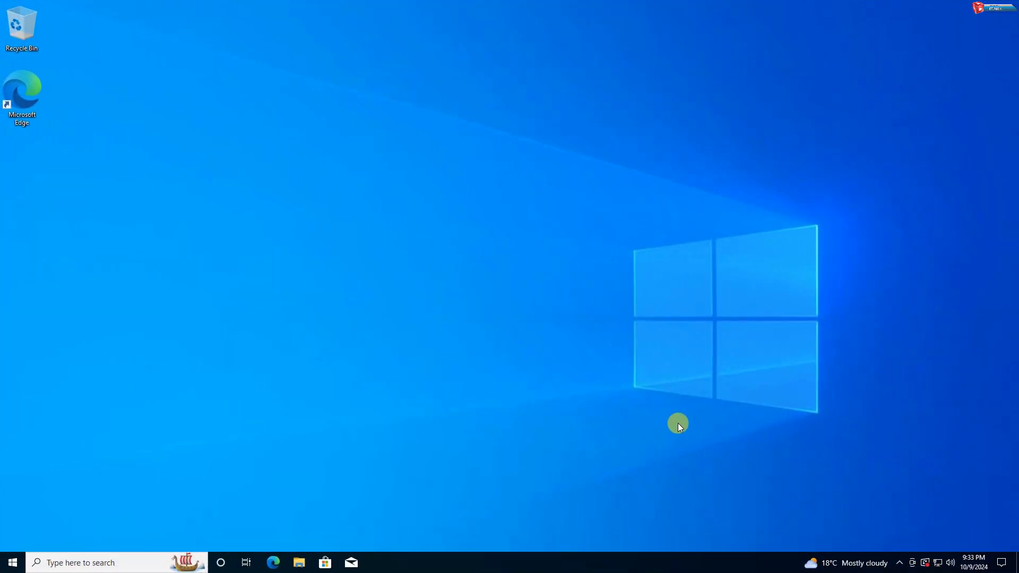
# Open Personalize from the desktop's right-click menu.
pyautogui.rightClick(494, 187)
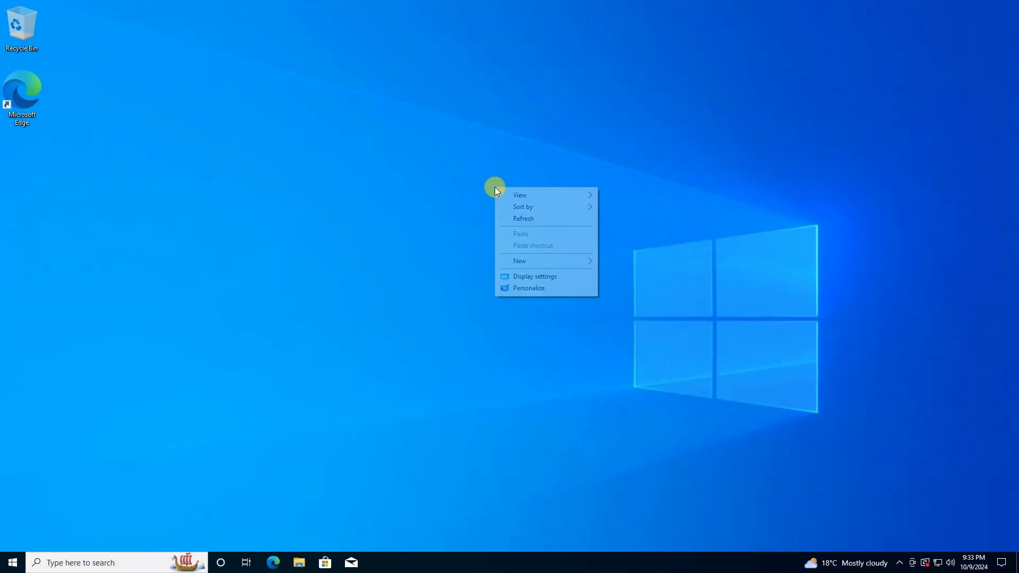
pyautogui.click(539, 289)
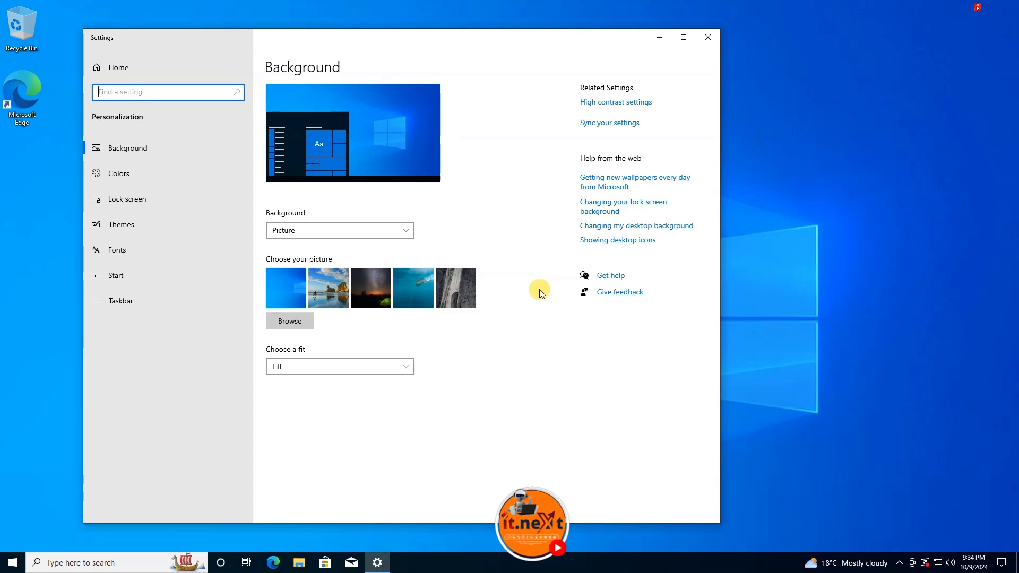
# Select Themes in the Personalization sidebar.
pyautogui.click(163, 223)
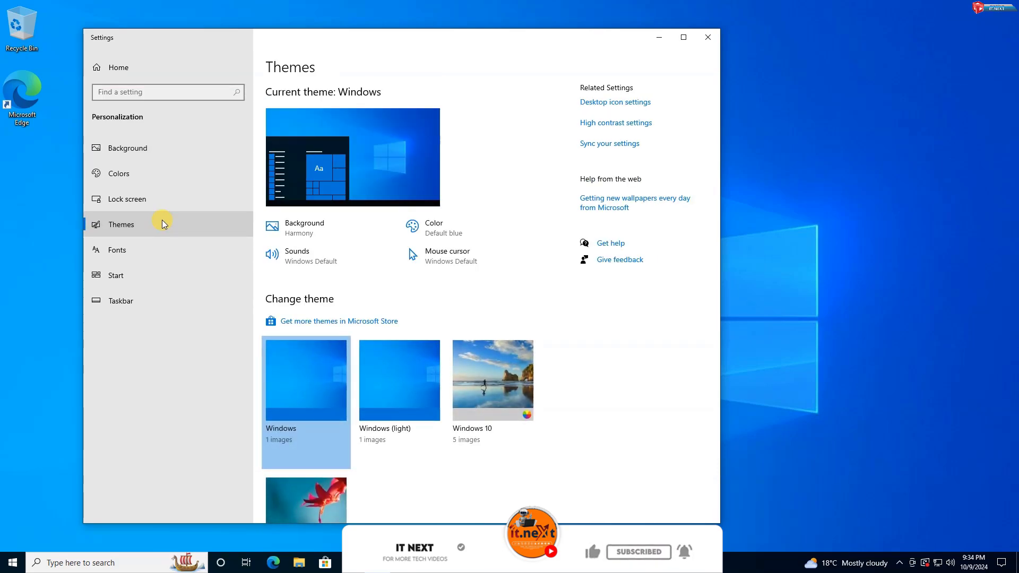
# Show This PC, the IT user folder and Network on the desktop via Desktop Icon Settings.
pyautogui.click(612, 105)
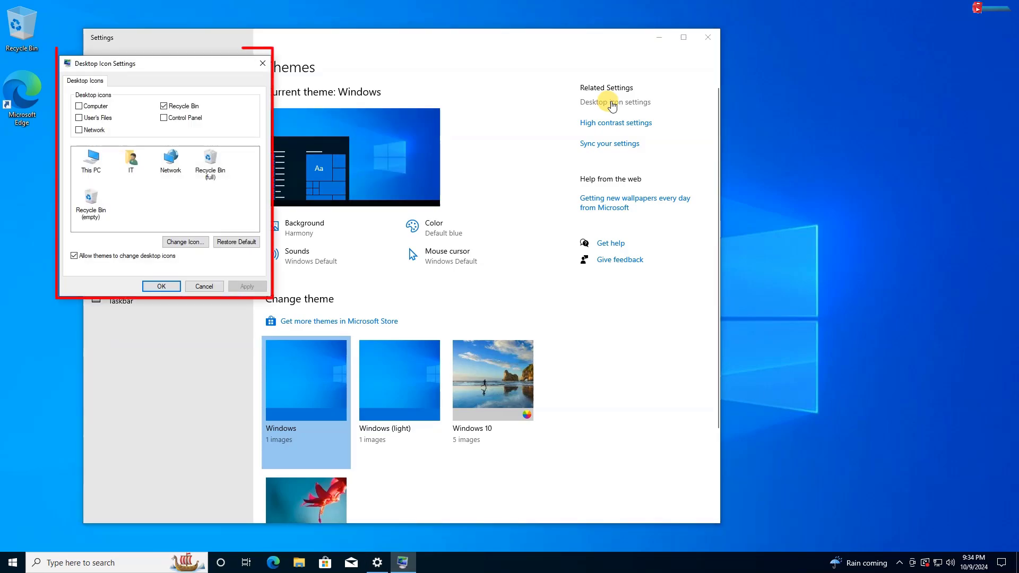
pyautogui.click(705, 38)
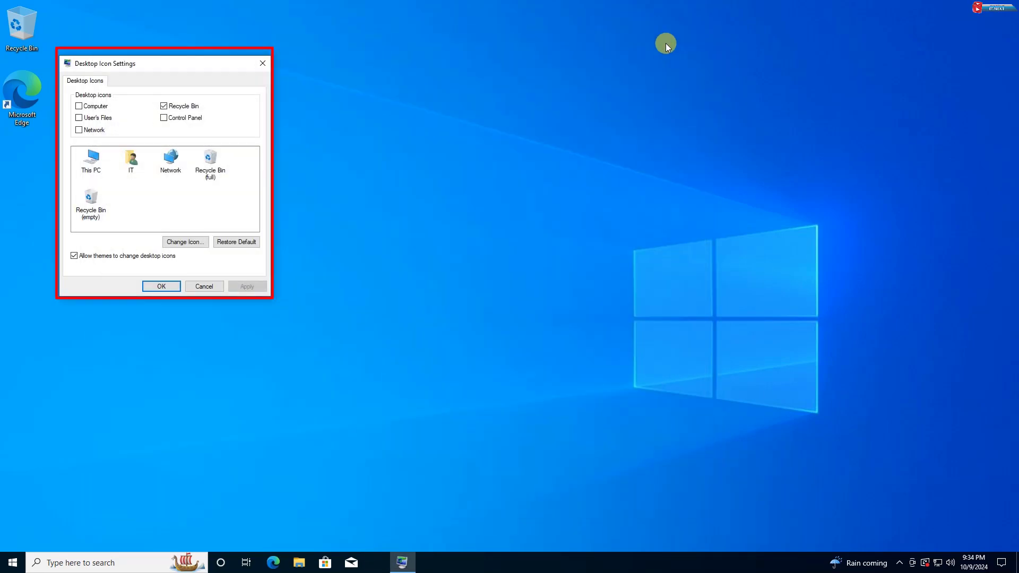
pyautogui.moveTo(187, 68); pyautogui.dragTo(438, 98)
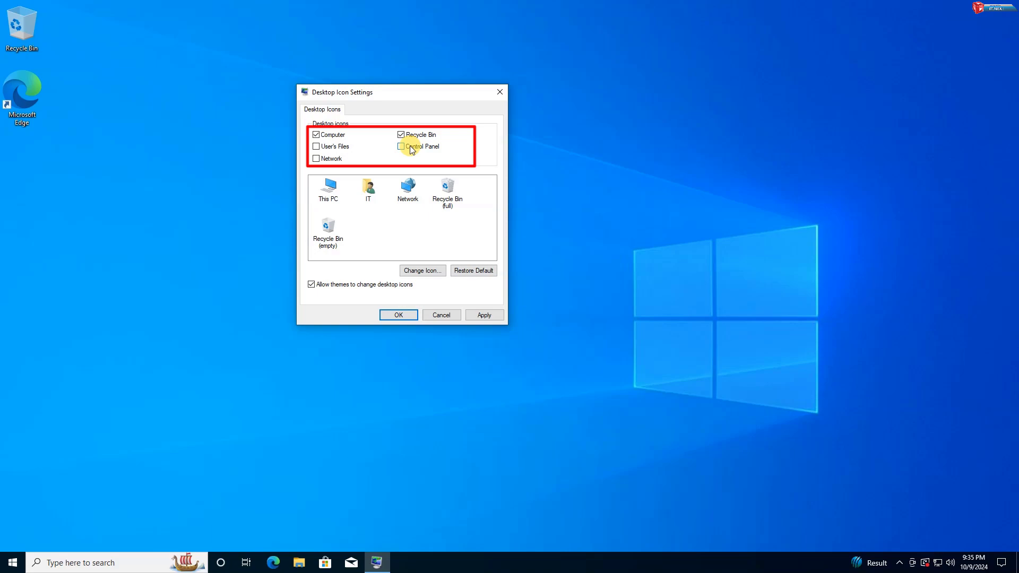
pyautogui.click(335, 147)
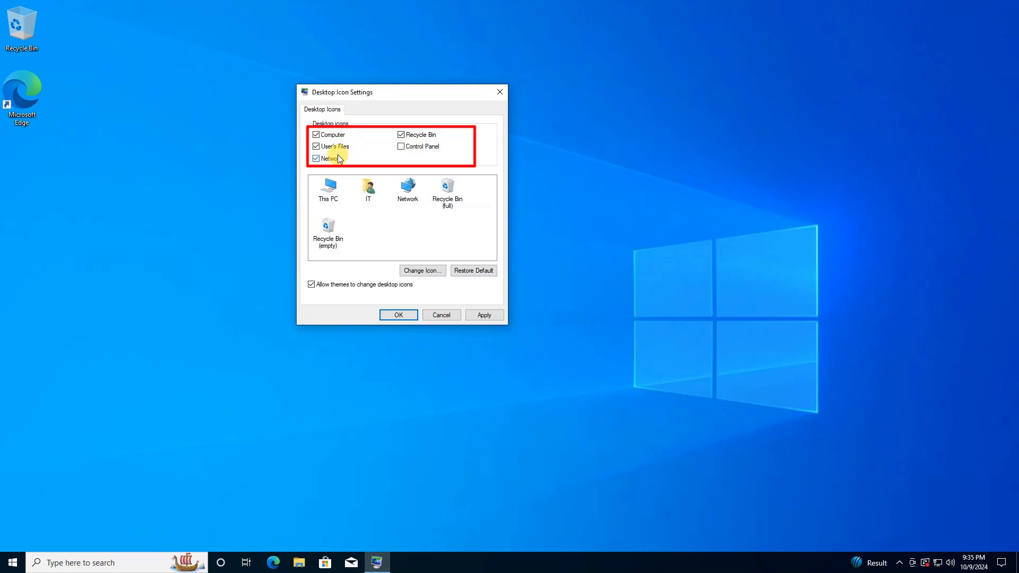
pyautogui.click(486, 314)
pyautogui.click(401, 314)
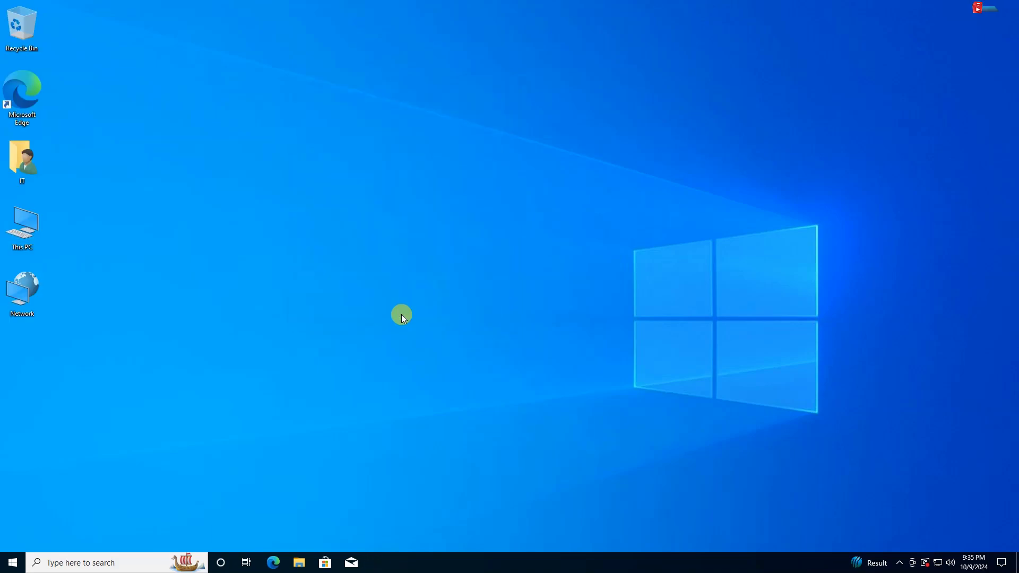
# Sort the icons into IT, This PC, Network, Recycle Bin, Edge and select all five.
pyautogui.rightClick(232, 183)
pyautogui.click(268, 215)
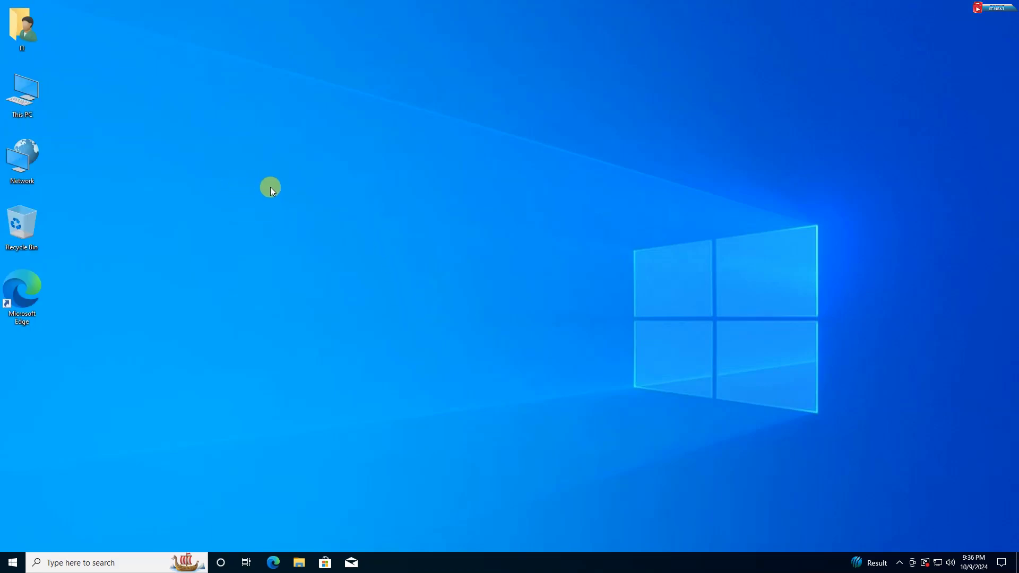
pyautogui.moveTo(113, 9); pyautogui.dragTo(4, 344)
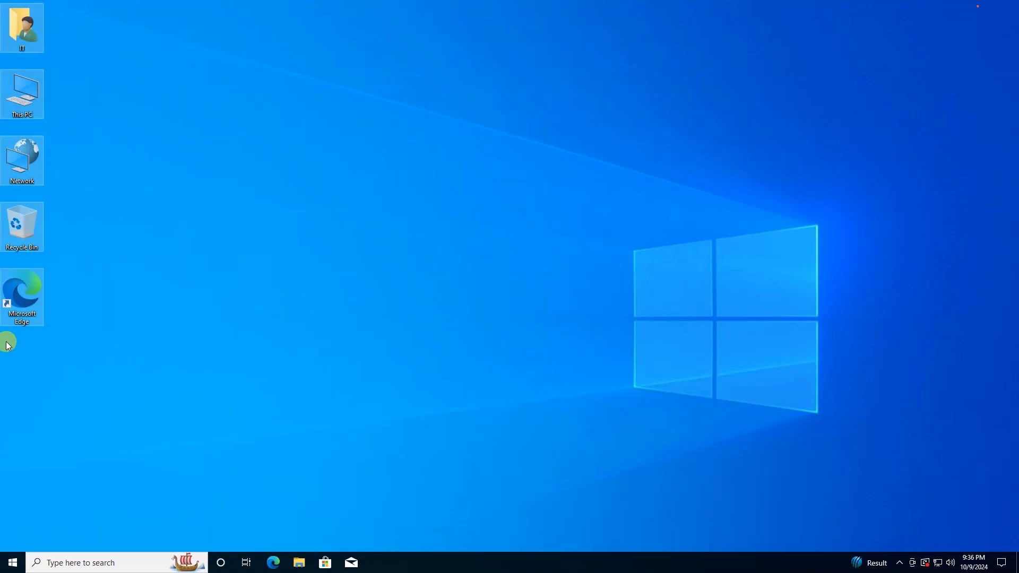